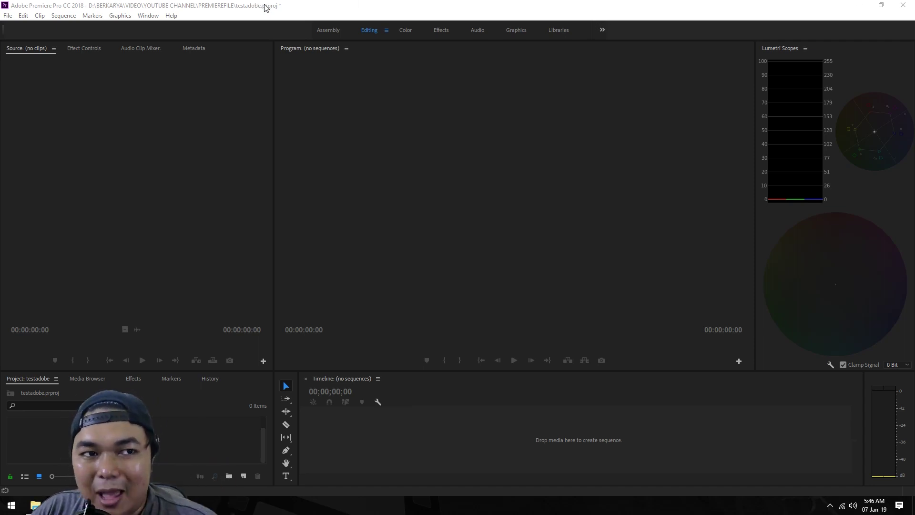
Open the File menu to look through its commands
left_click(7, 15)
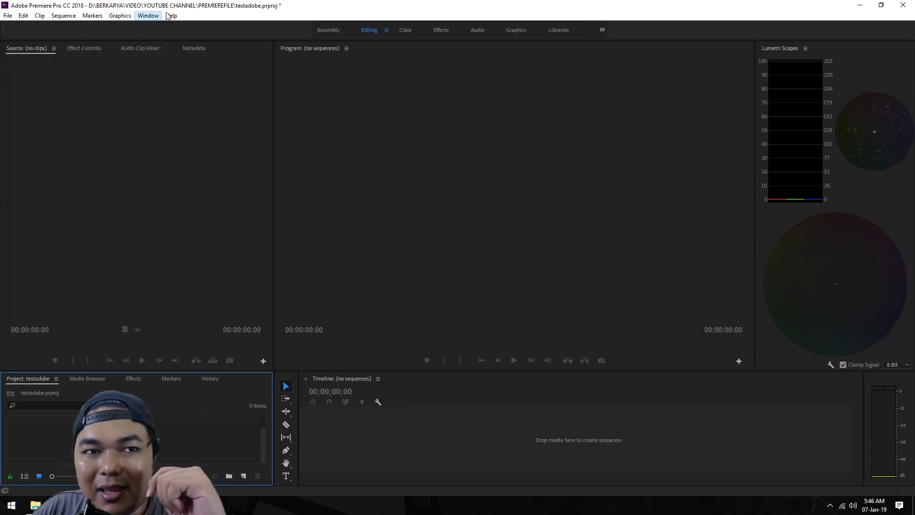
mouse_move(13, 15)
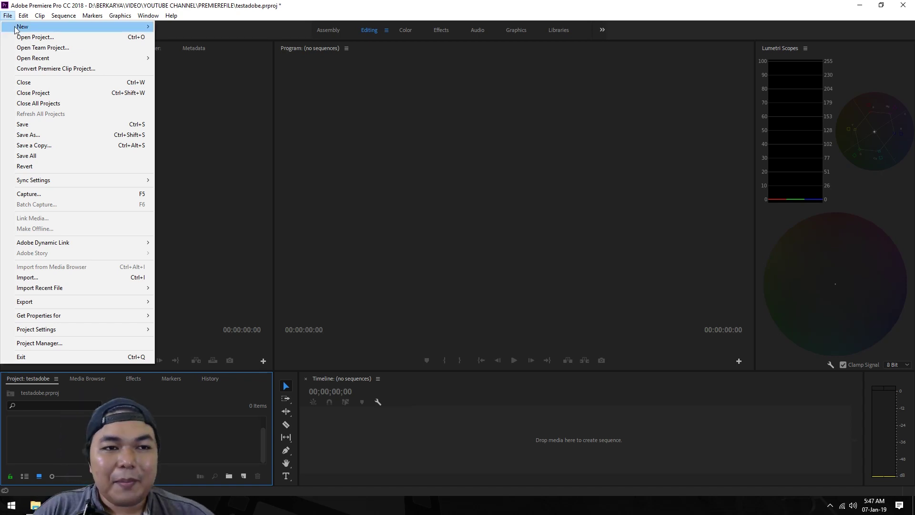
Start a new project from File > New > Project
left_click(275, 4)
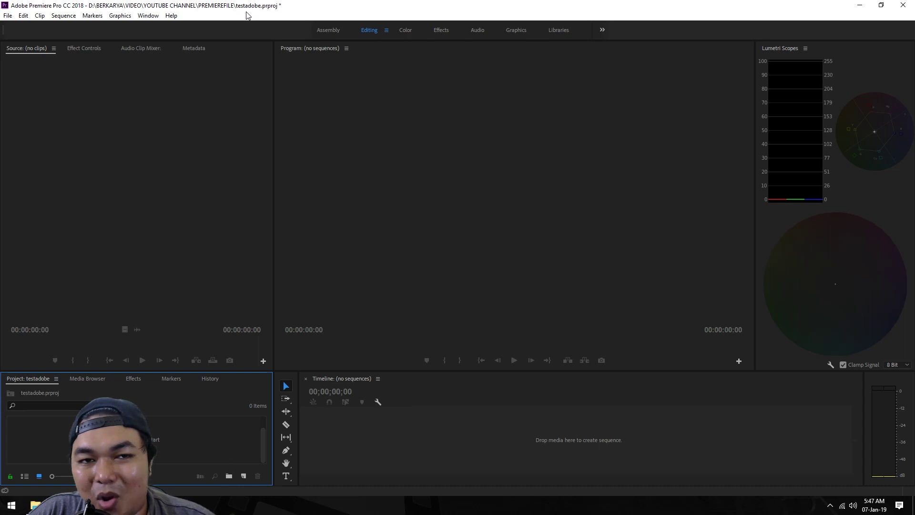
left_click(4, 5)
left_click(7, 16)
mouse_move(21, 26)
left_click(174, 27)
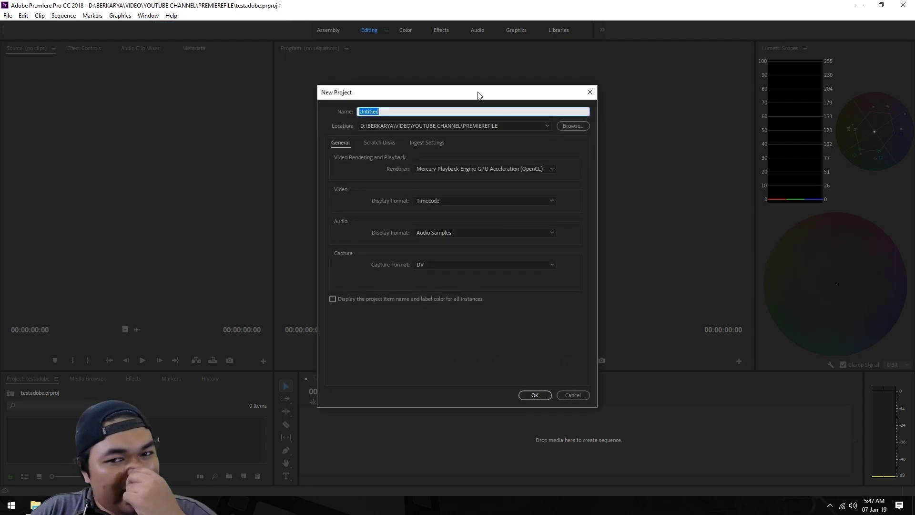
Replace the default project name Untitled with 'test'
left_click(436, 110)
double_click(400, 110)
type("teas")
key("BackSpace")
key("BackSpace")
type("st")
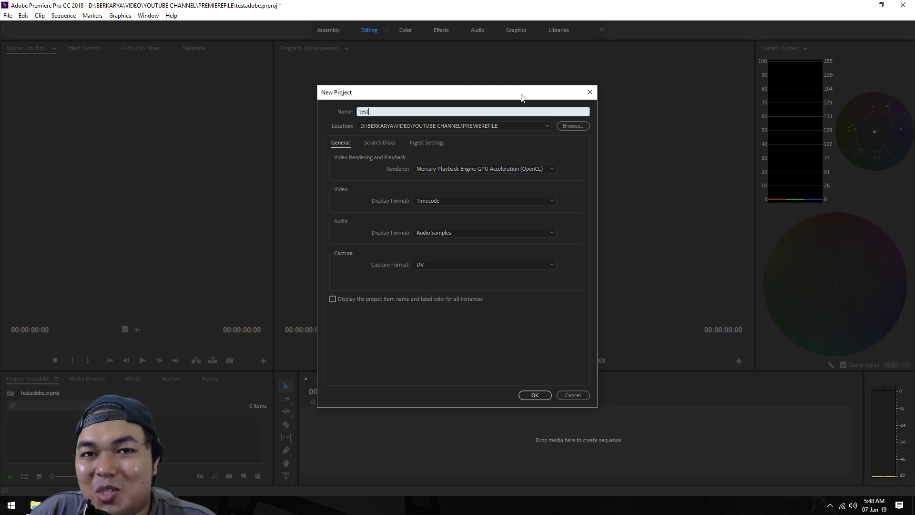
left_click(566, 126)
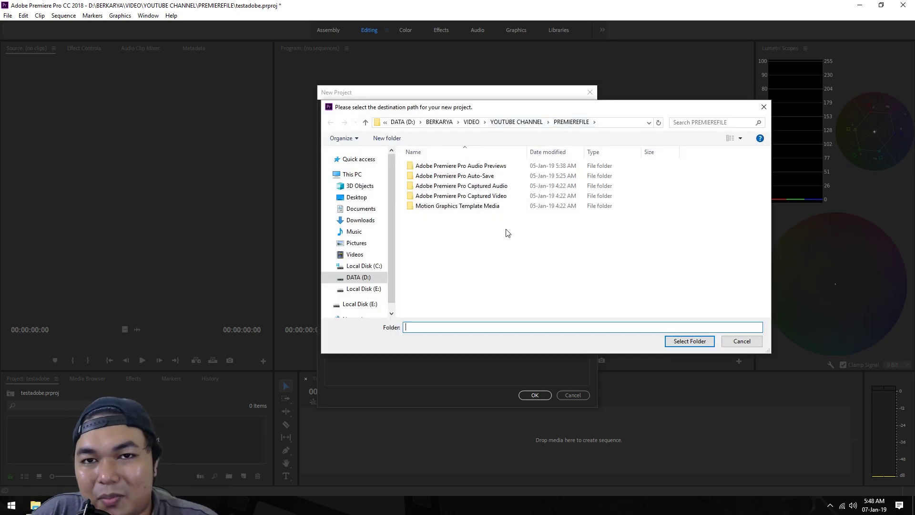
left_click(494, 167)
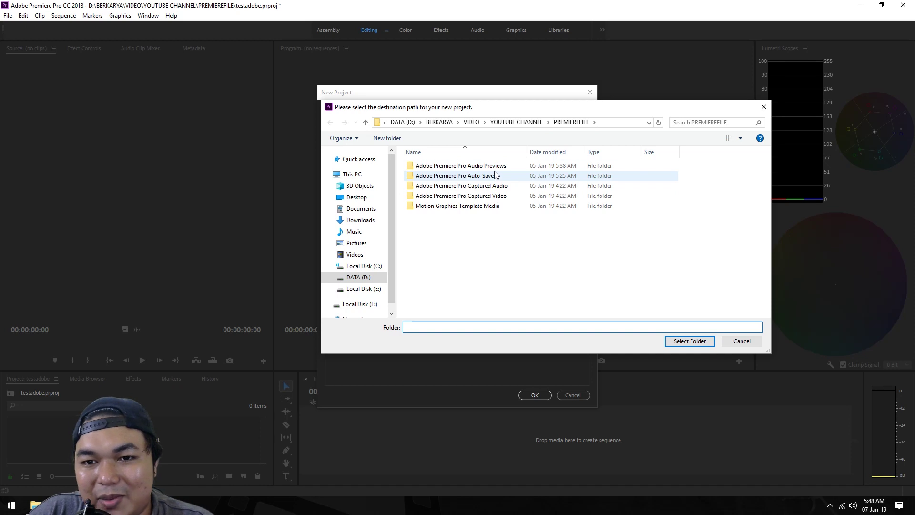
double_click(496, 167)
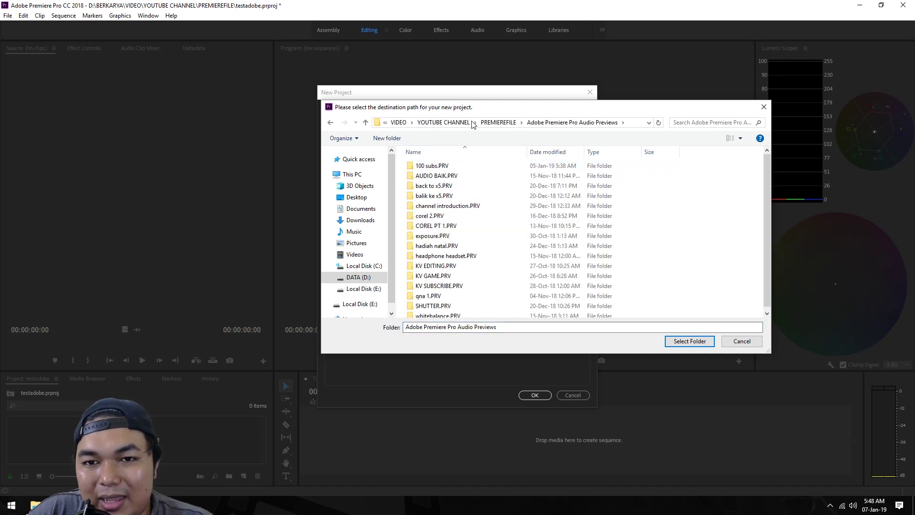
left_click_drag(484, 111, 625, 72)
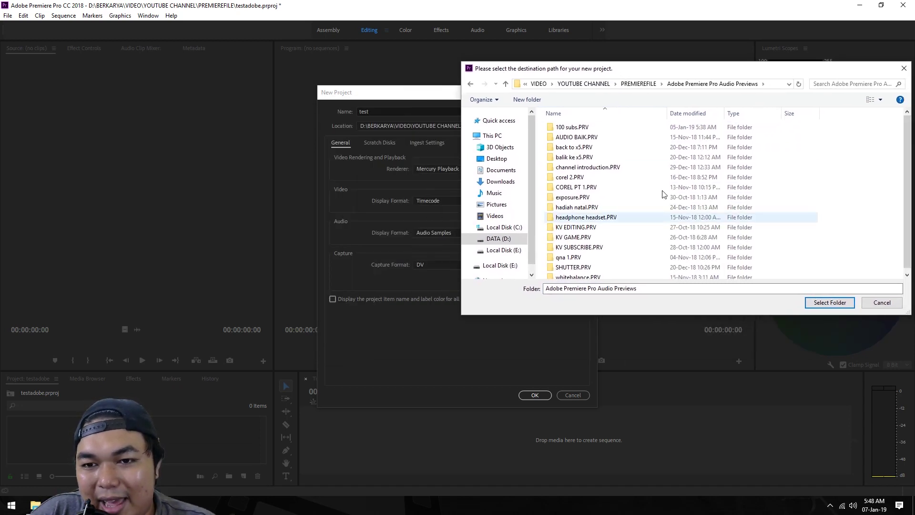
key("Escape")
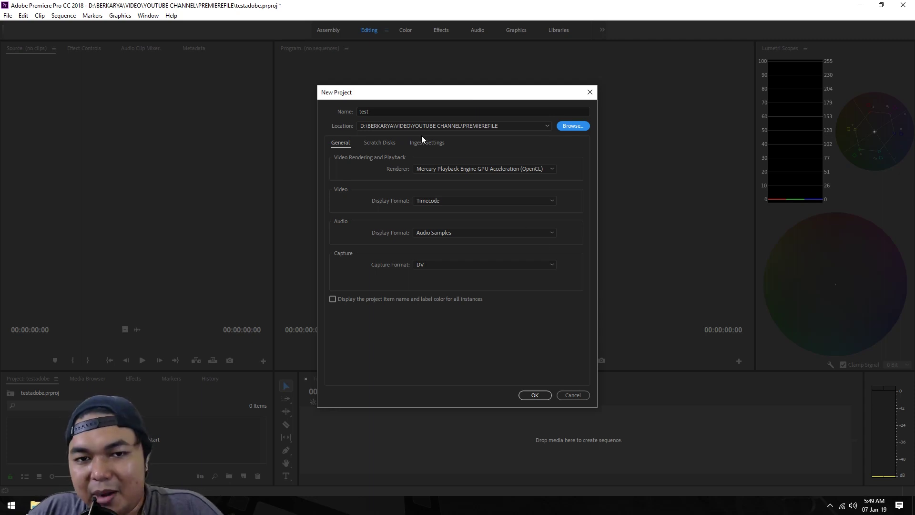
Review the Renderer options, leaving Mercury Playback Engine GPU Acceleration (OpenCL) selected
left_click(333, 143)
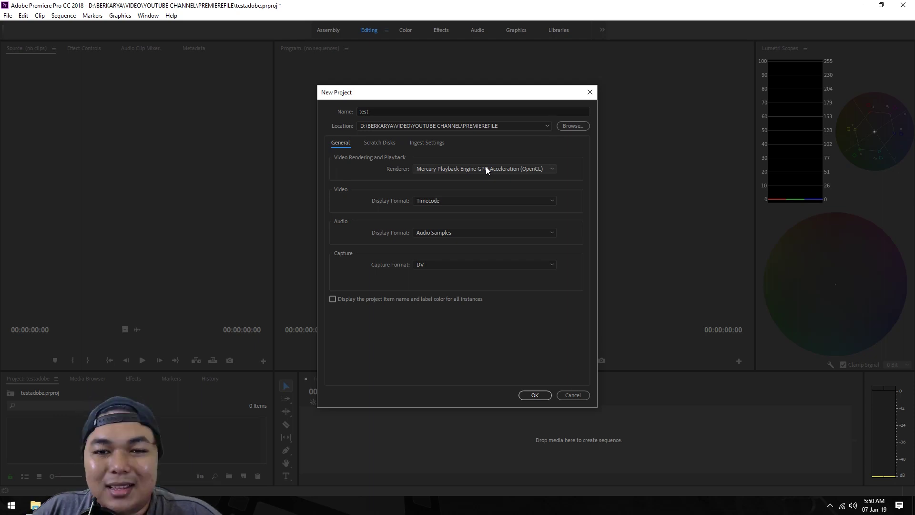
left_click(485, 168)
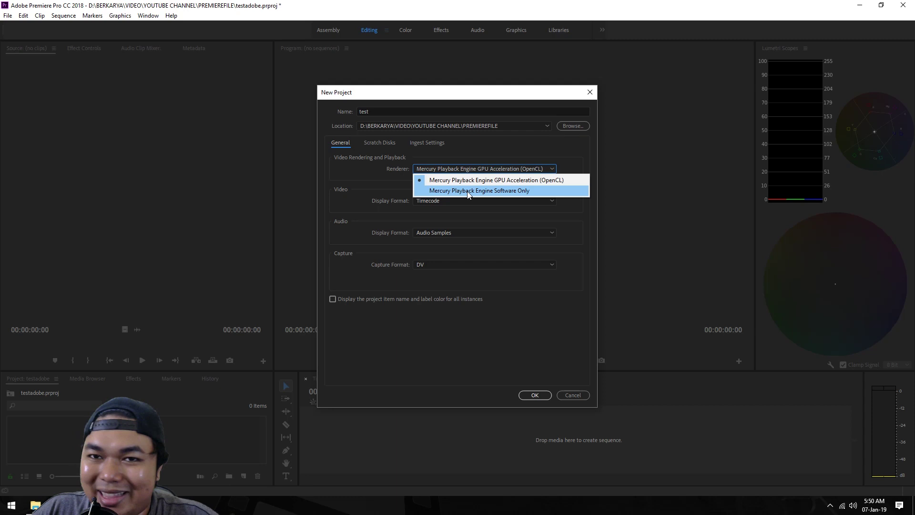
left_click(487, 149)
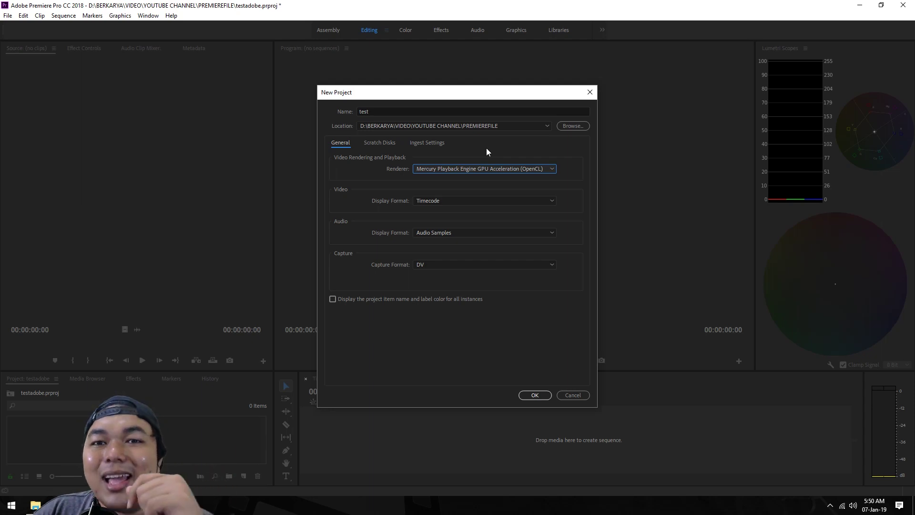
left_click(488, 168)
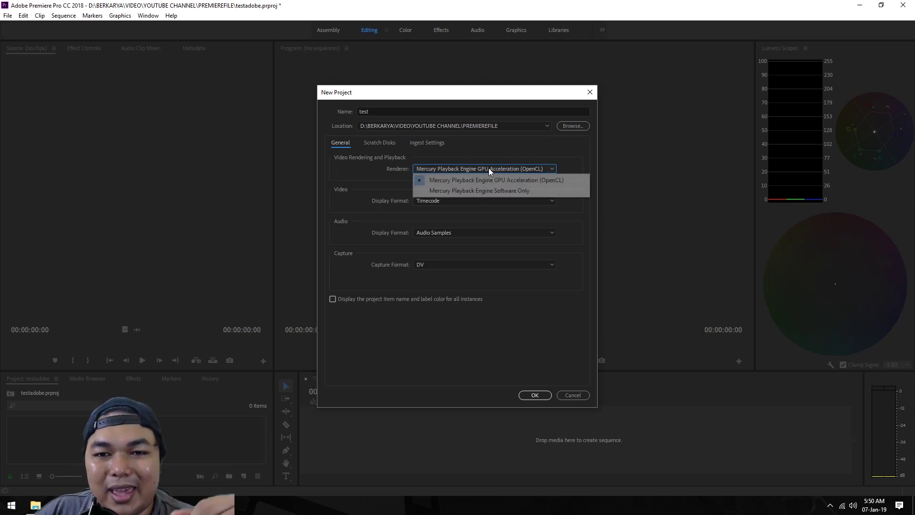
left_click(540, 155)
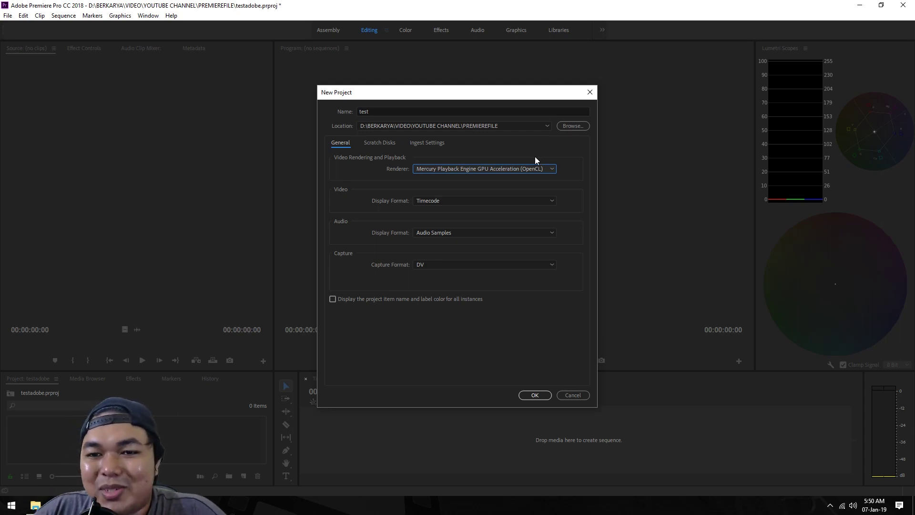
left_click(533, 168)
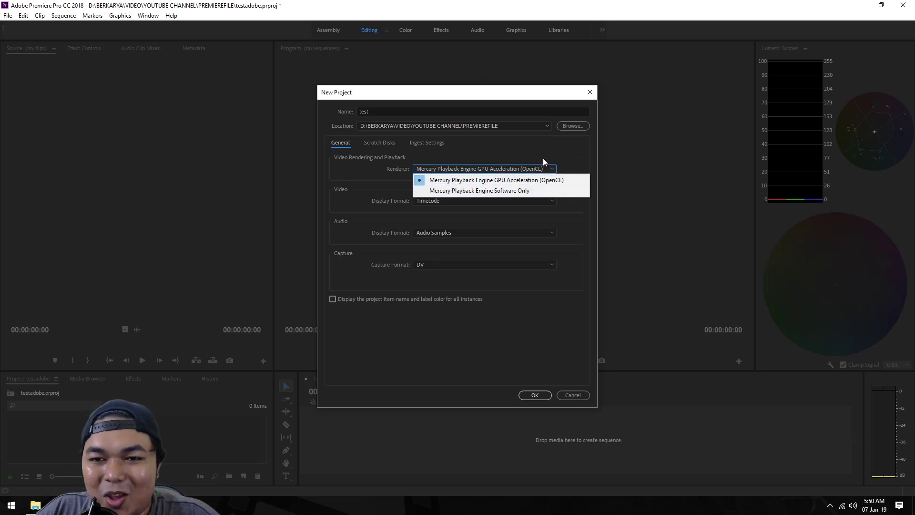
left_click(544, 162)
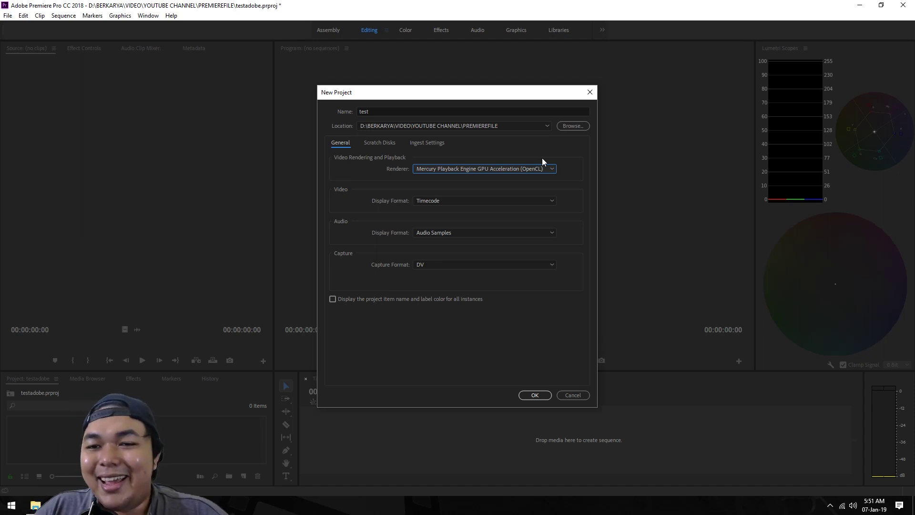
left_click(542, 166)
left_click(532, 177)
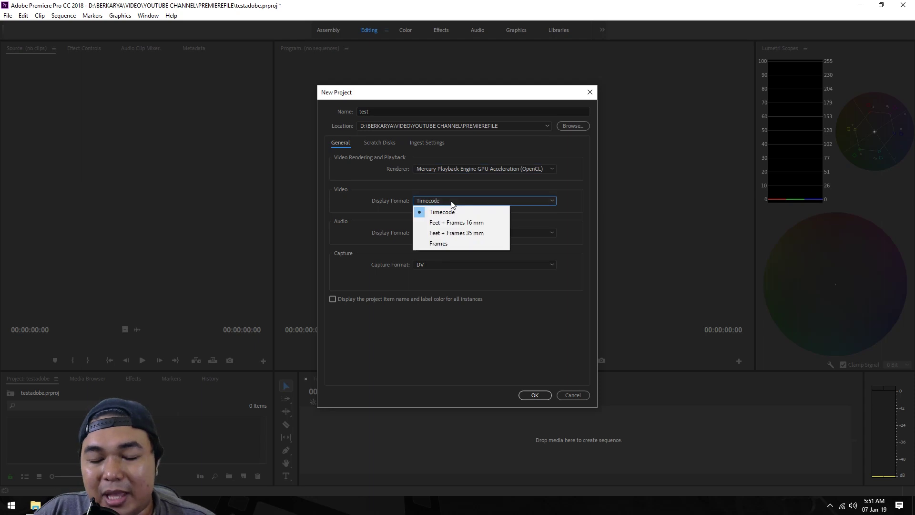
Keep Timecode as the video display format and view the Scratch Disks settings
left_click(451, 211)
left_click_drag(478, 103, 648, 109)
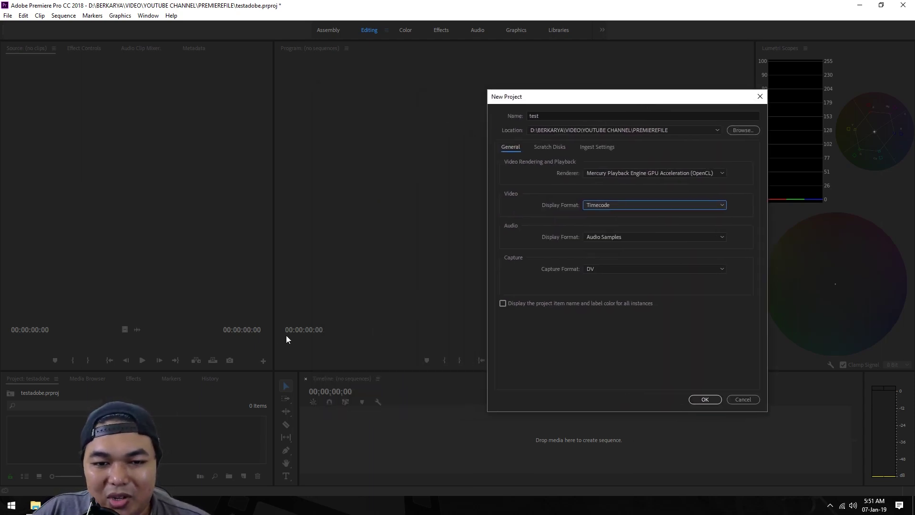
left_click_drag(624, 105, 458, 79)
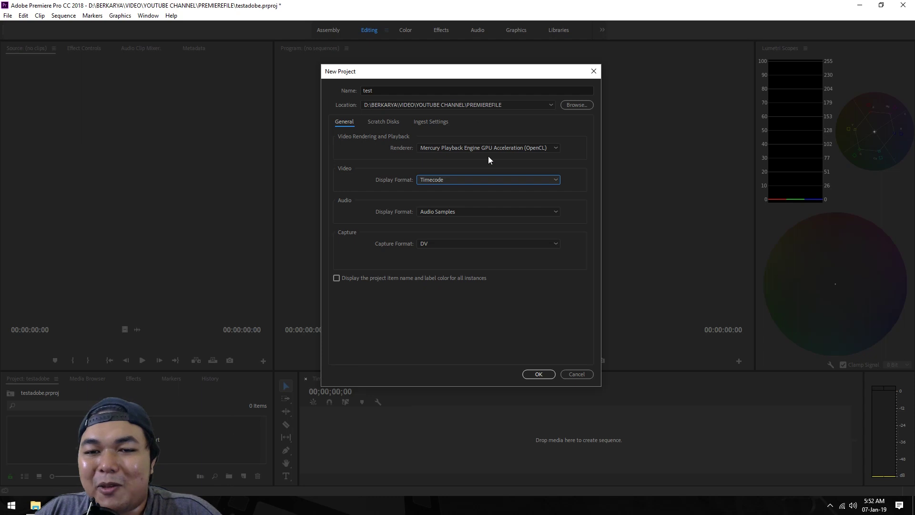
left_click(490, 179)
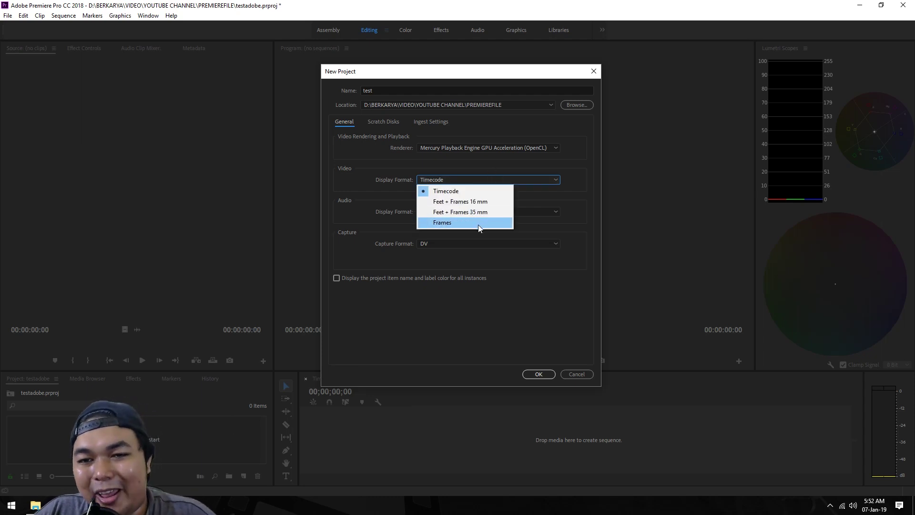
left_click(567, 190)
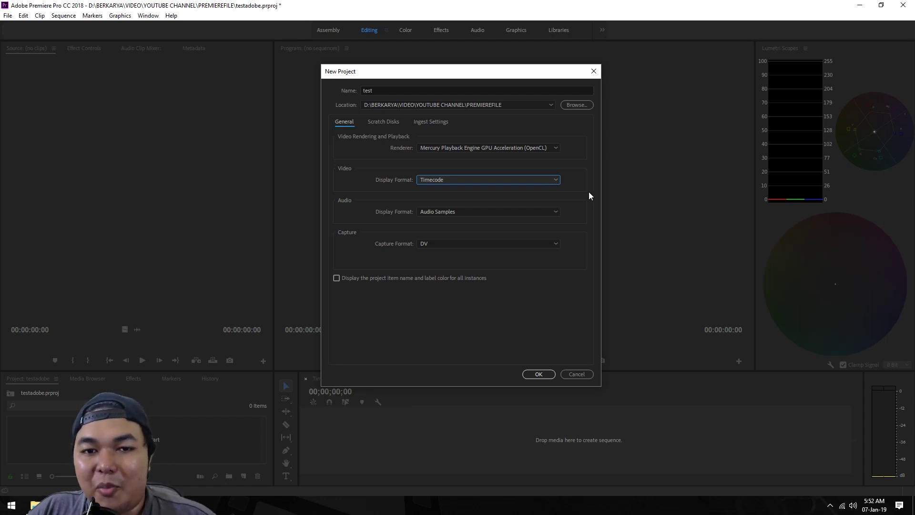
left_click(389, 123)
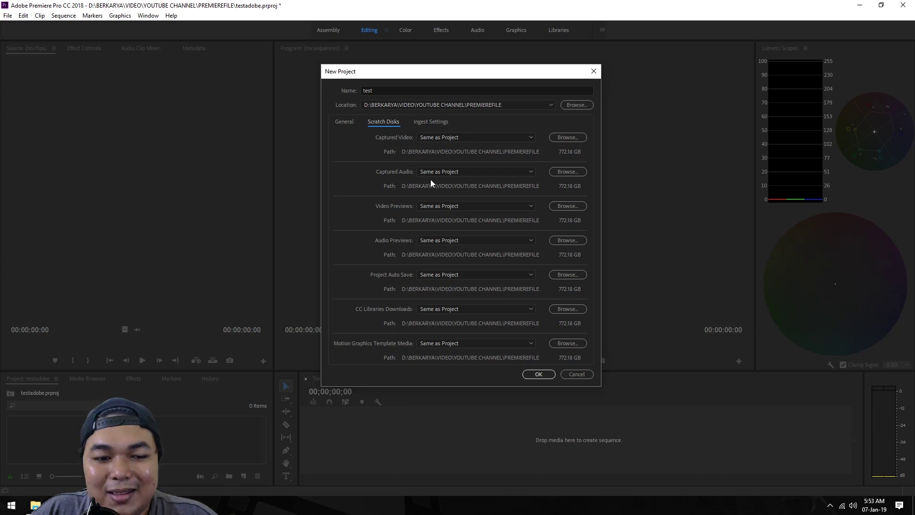
Peek into Motion Graphics Template Media without changing folders, then view Ingest Settings, left disabled
left_click(568, 105)
double_click(493, 186)
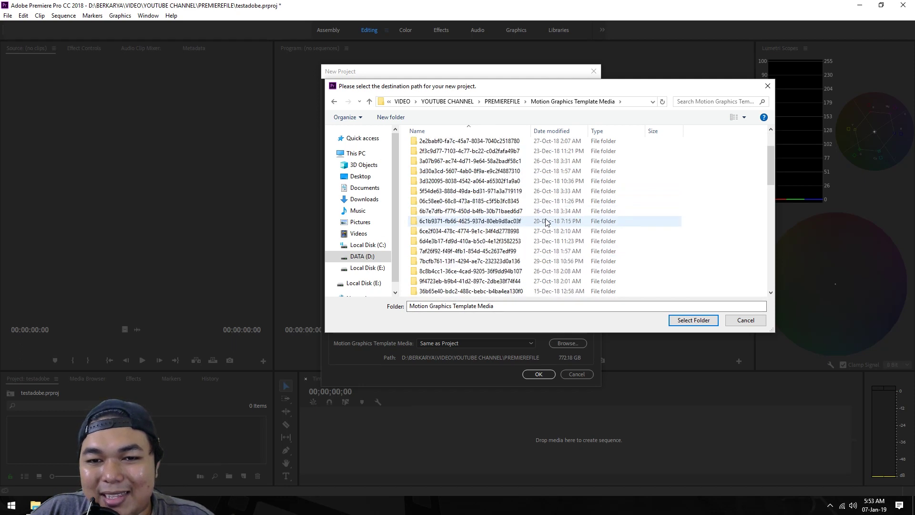
left_click(512, 101)
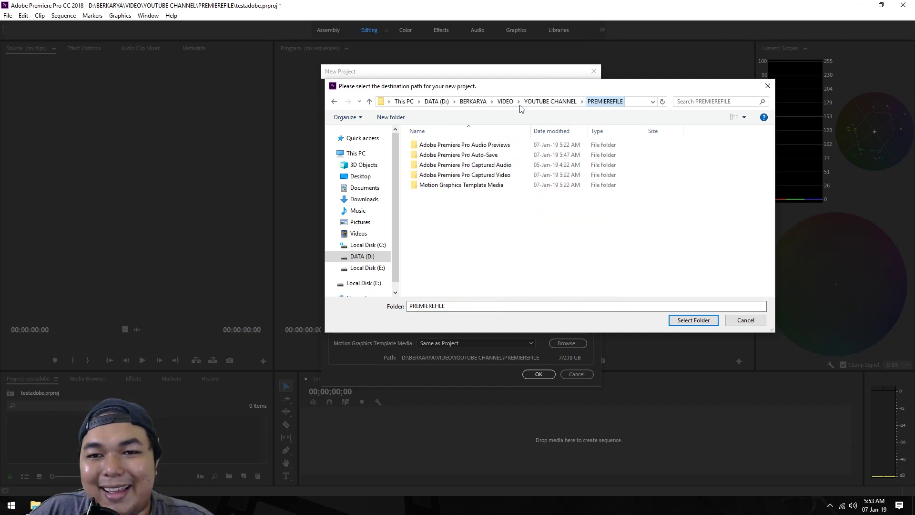
key("Return")
left_click(432, 122)
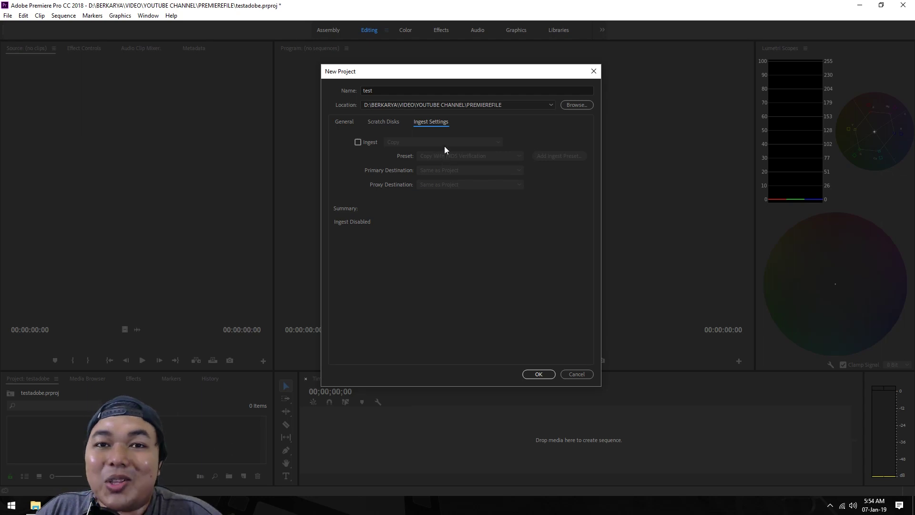
Confirm the new project settings and start a new sequence via File > New > Sequence
left_click(347, 122)
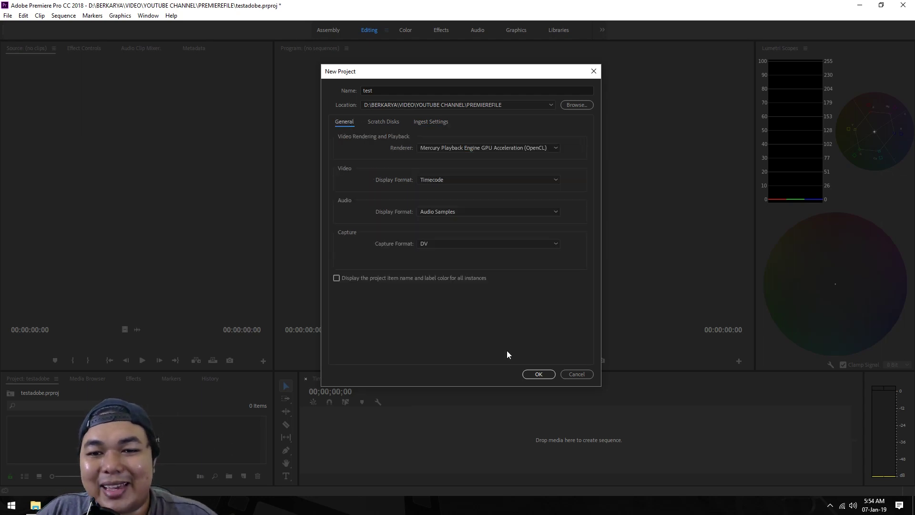
left_click(539, 374)
left_click(8, 15)
mouse_move(67, 27)
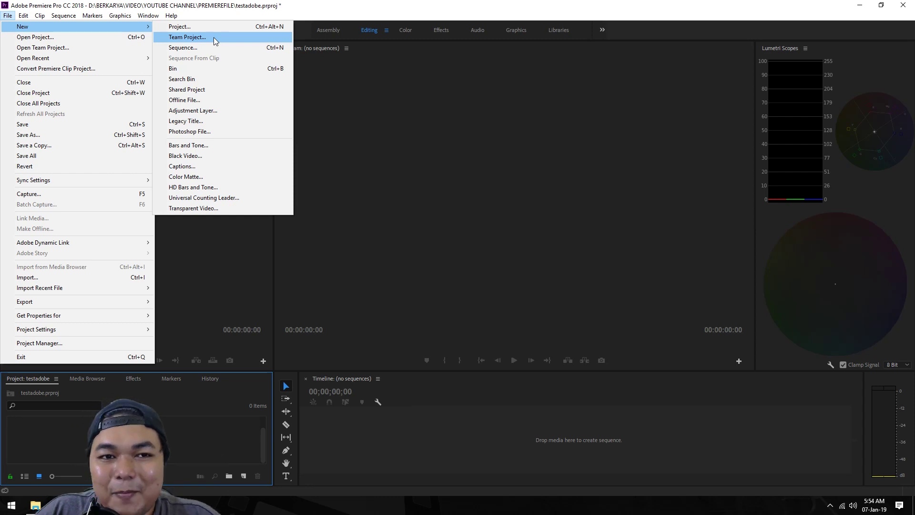
left_click(214, 47)
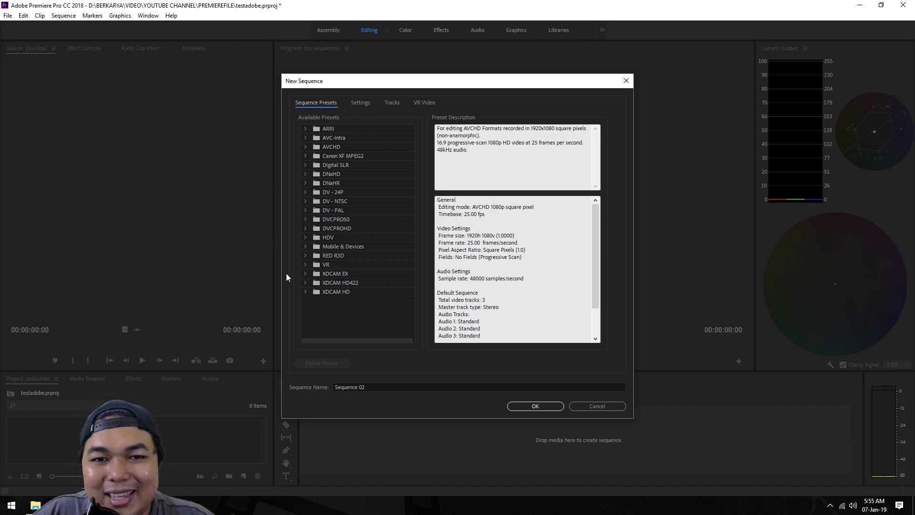
Browse the ARRI, AVC-Intra and AVCHD preset groups, including AVCHD 1080i and 1080p
left_click(328, 128)
left_click(338, 138)
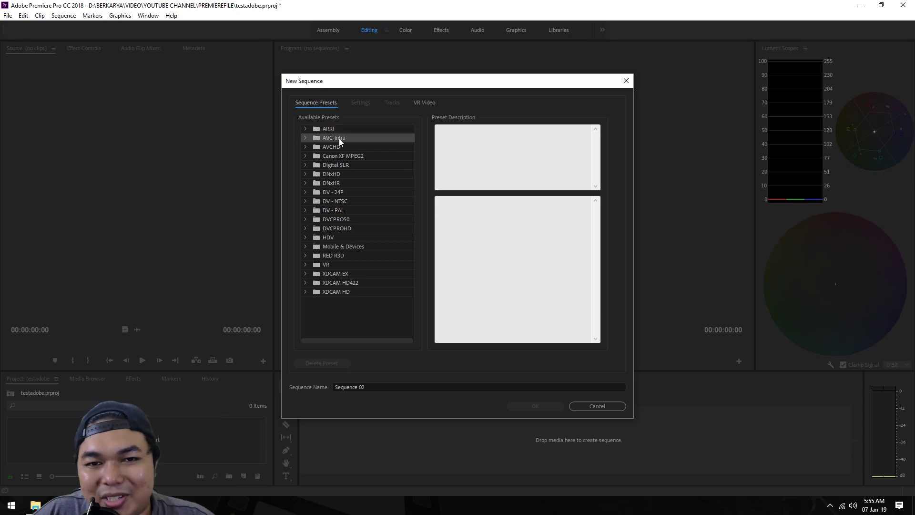
left_click(343, 150)
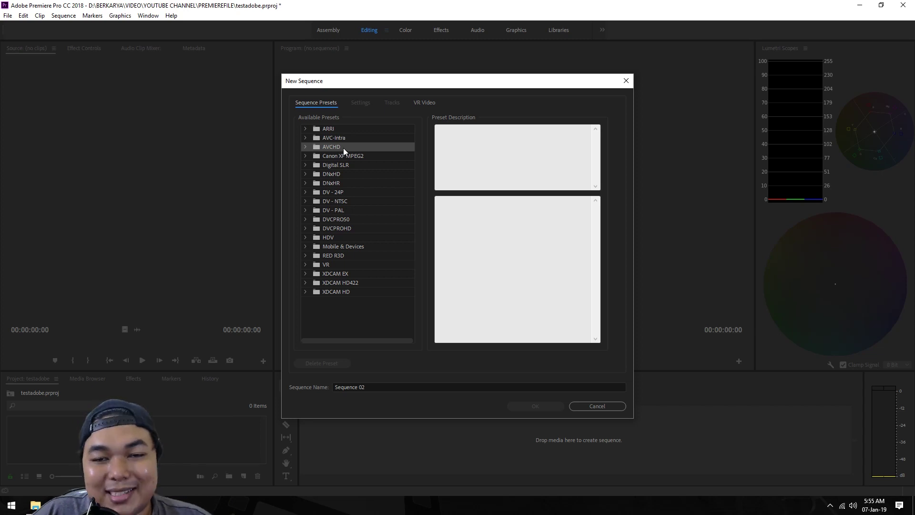
left_click(305, 147)
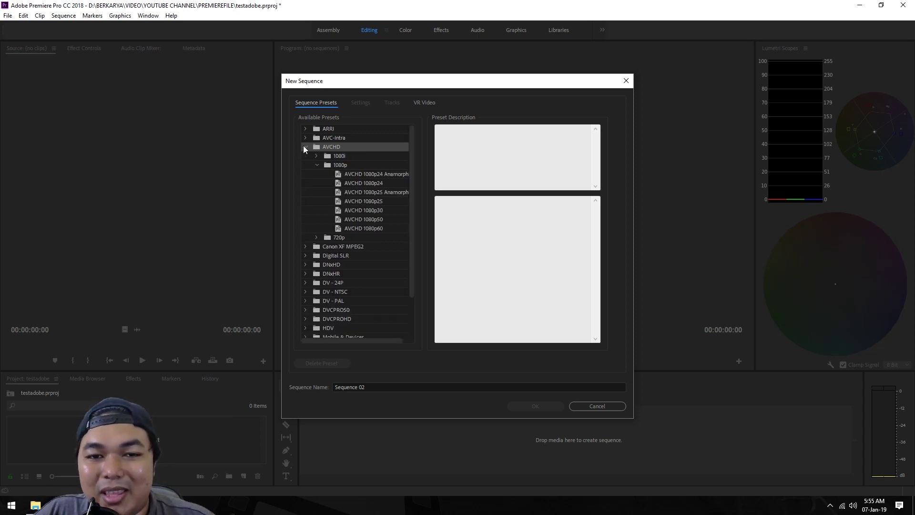
left_click(345, 157)
left_click(348, 163)
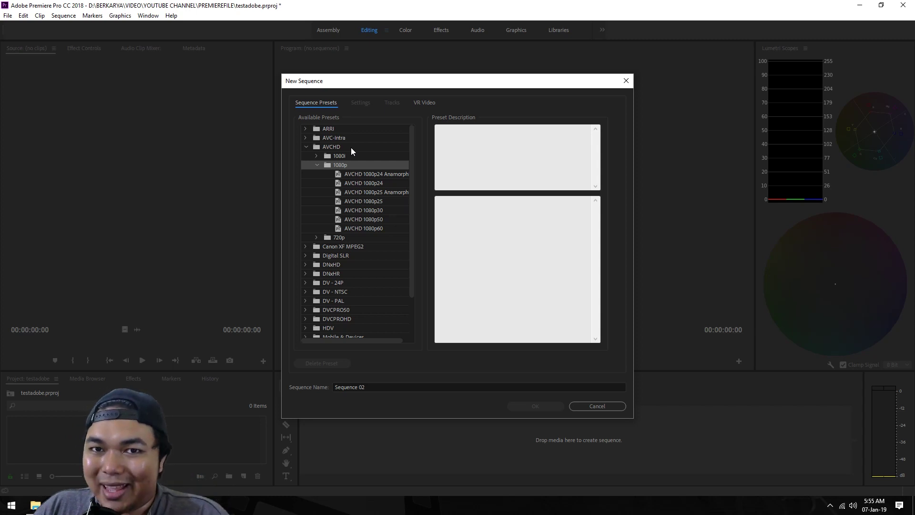
left_click(306, 148)
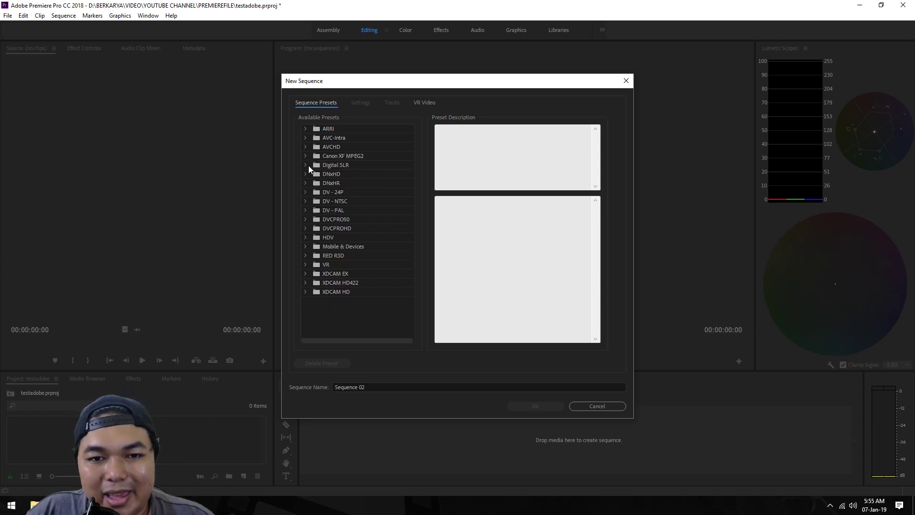
Look through the Digital SLR and ARRI presets, finishing with AVCHD 1080p expanded
left_click(305, 165)
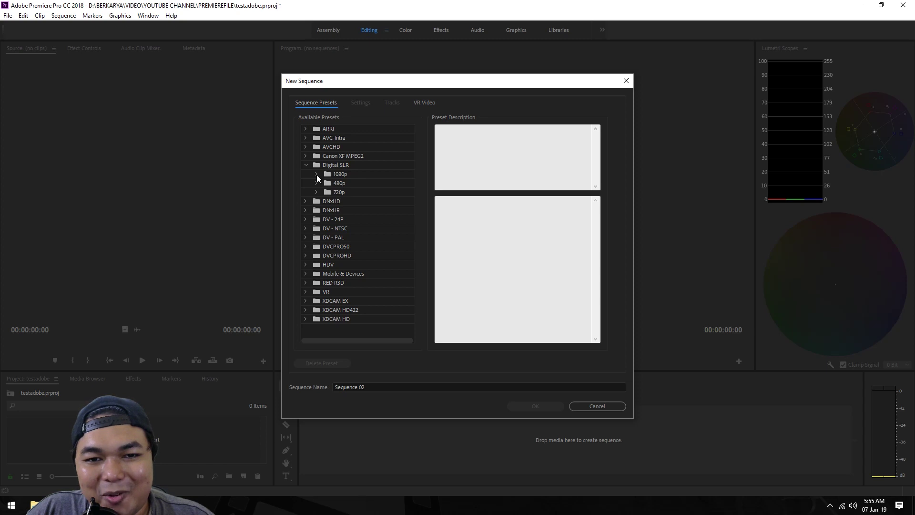
left_click(316, 174)
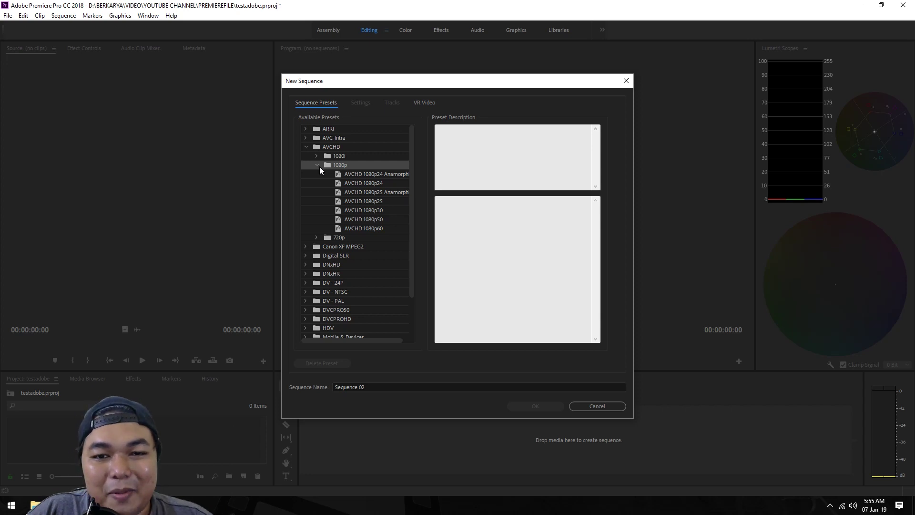
left_click(318, 165)
left_click(319, 164)
left_click(319, 165)
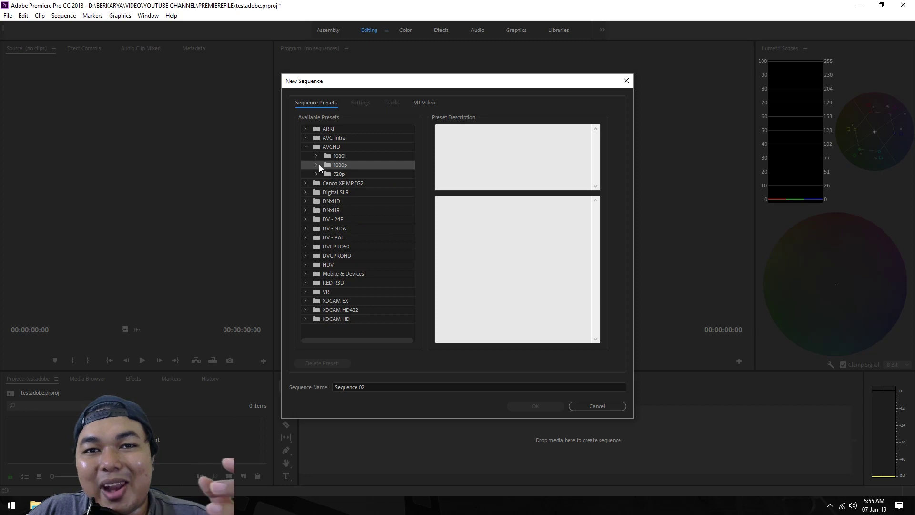
left_click(306, 129)
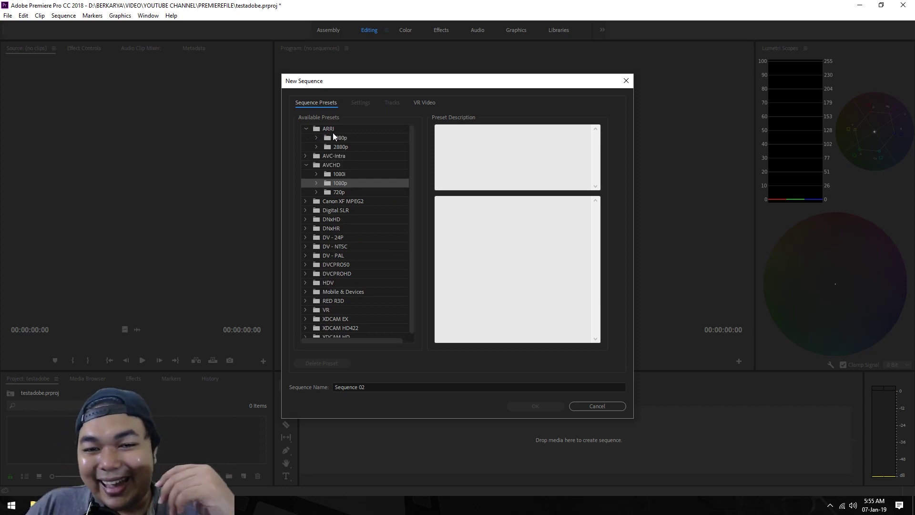
left_click(308, 127)
key("Right")
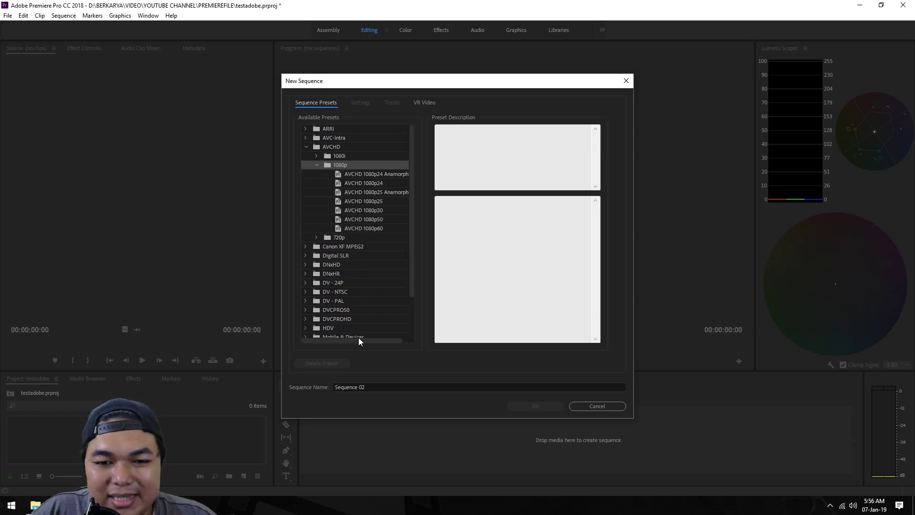
left_click_drag(363, 340, 413, 342)
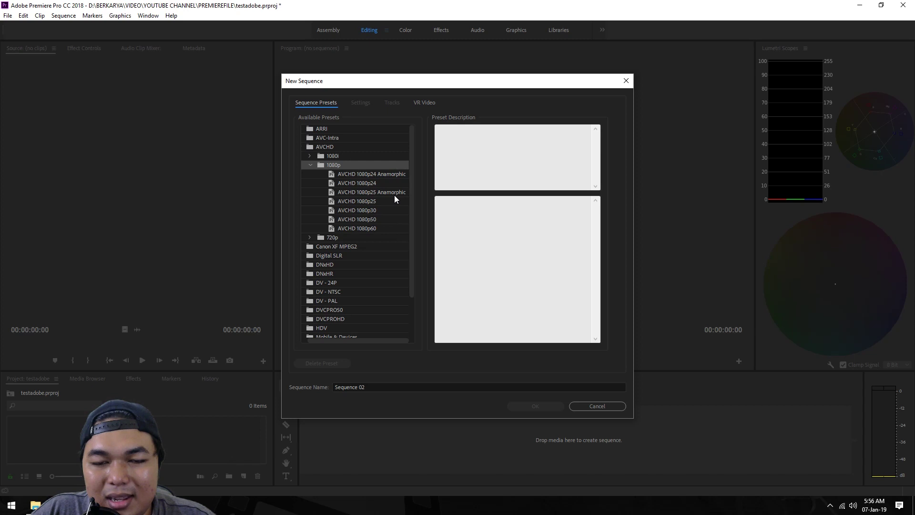
Select the AVCHD 1080p24 preset and inspect its pixel aspect, timebase and editing mode options
left_click(390, 175)
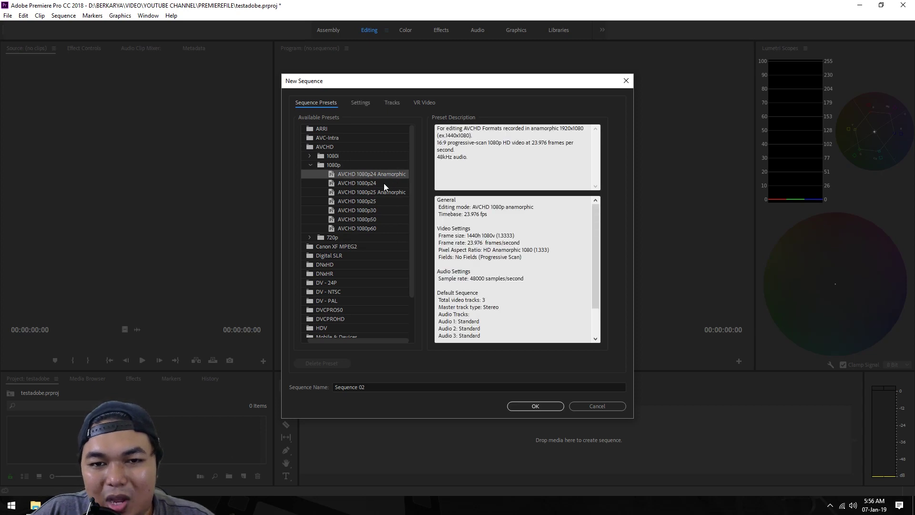
left_click(382, 184)
left_click(362, 103)
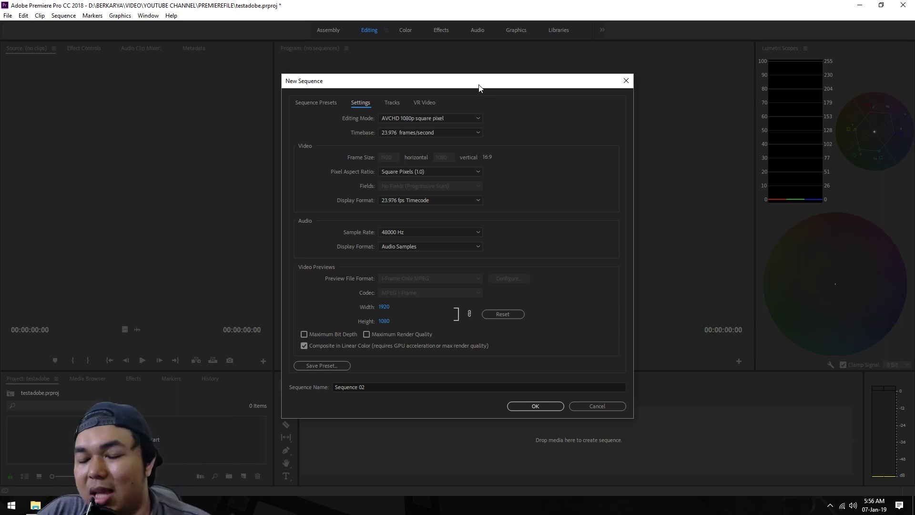
left_click(460, 173)
left_click(461, 173)
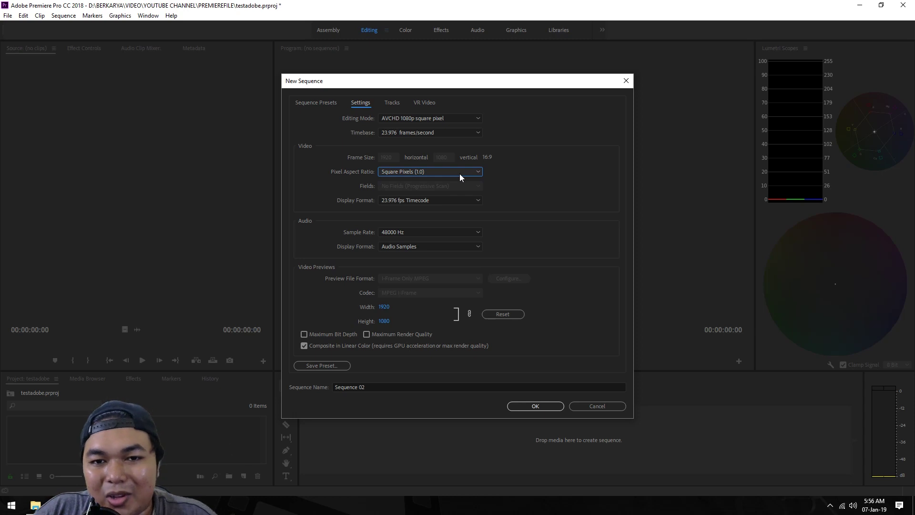
left_click(428, 132)
left_click(434, 119)
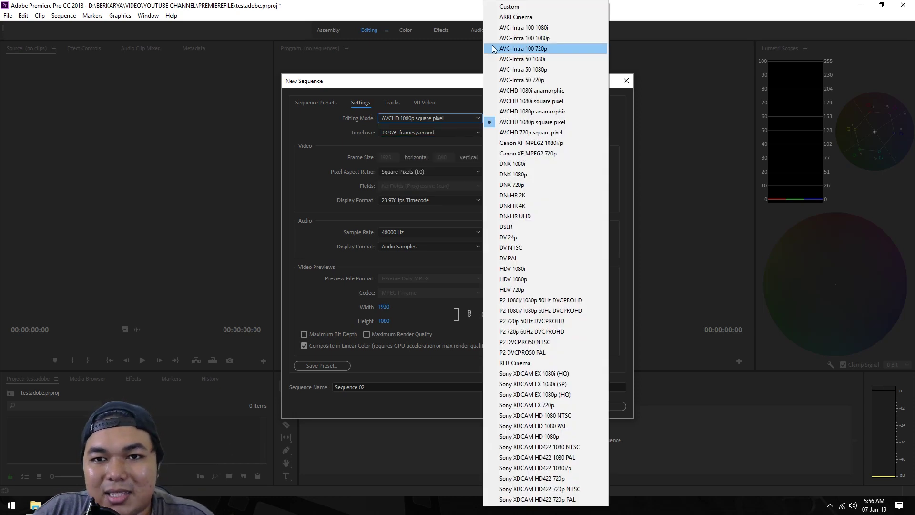
left_click(495, 6)
Keep Square Pixels (1.0) and AVCHD 1080p square pixel editing mode, back in Sequence Presets
left_click(478, 172)
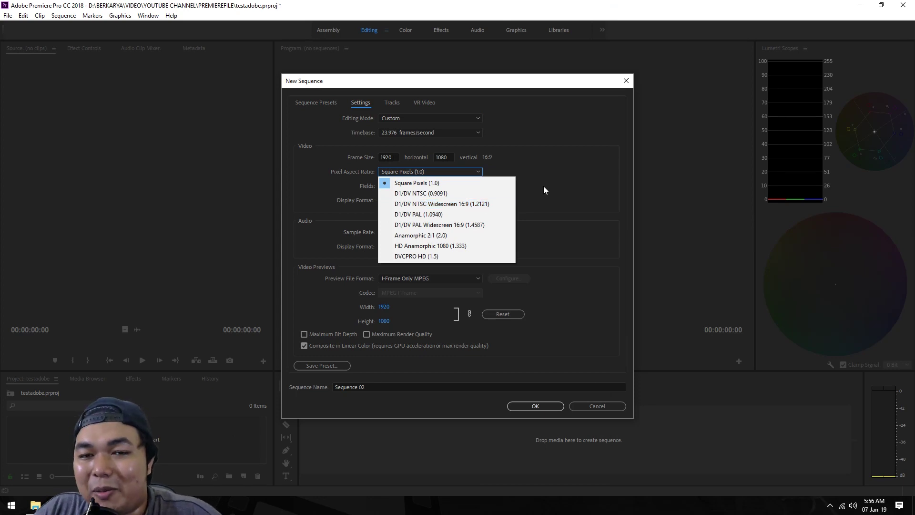
left_click(543, 190)
left_click(470, 174)
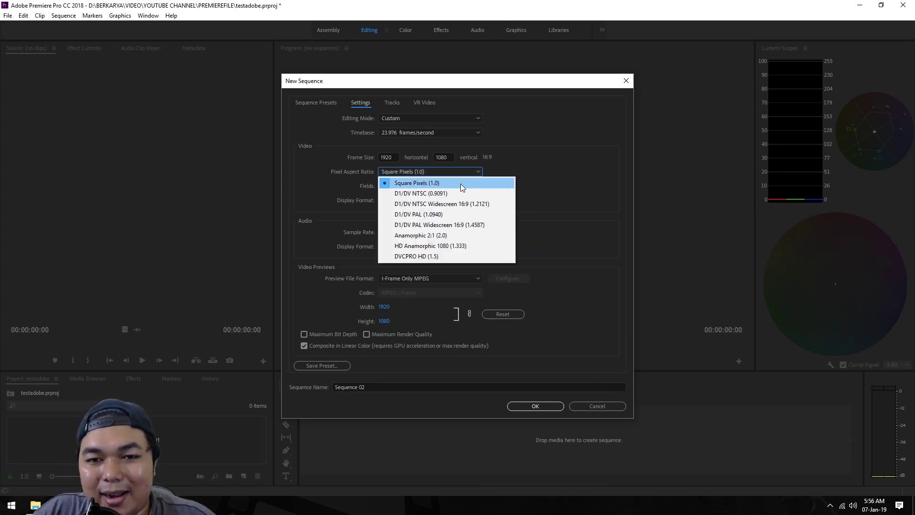
left_click(462, 184)
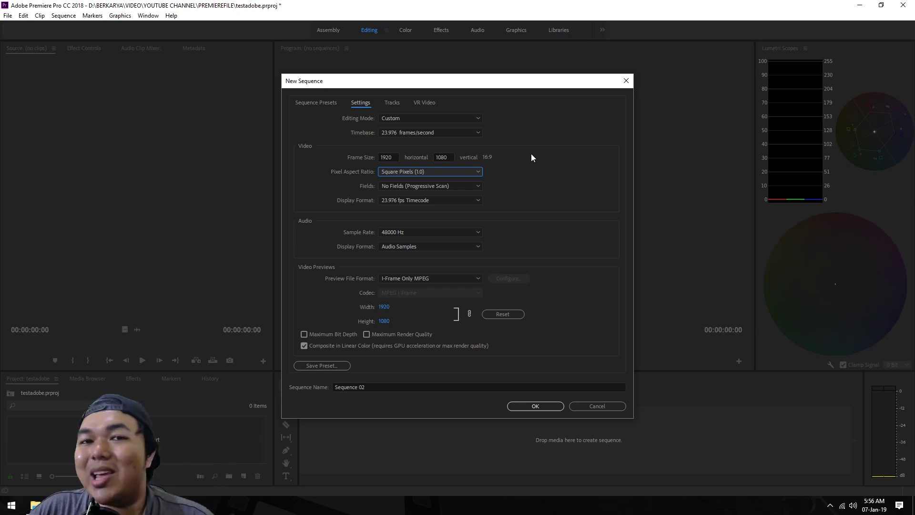
left_click(460, 118)
left_click(460, 118)
left_click(460, 118)
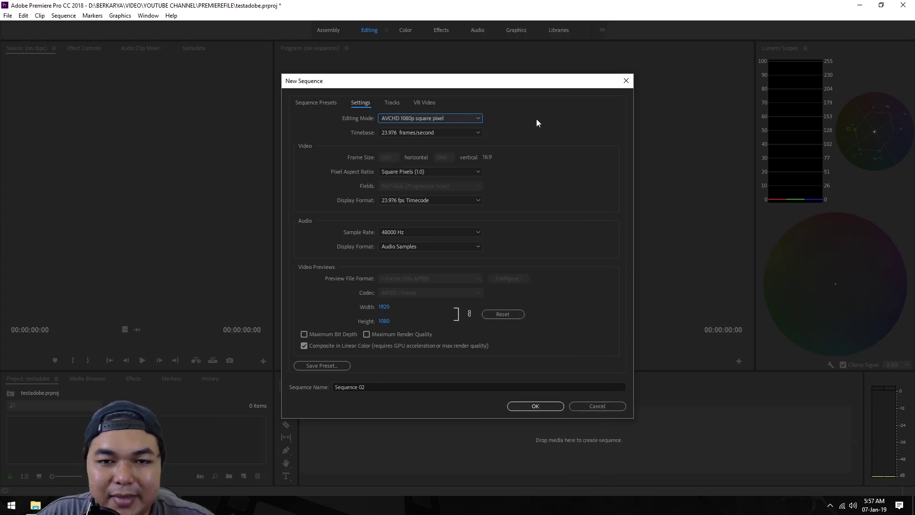
left_click(317, 103)
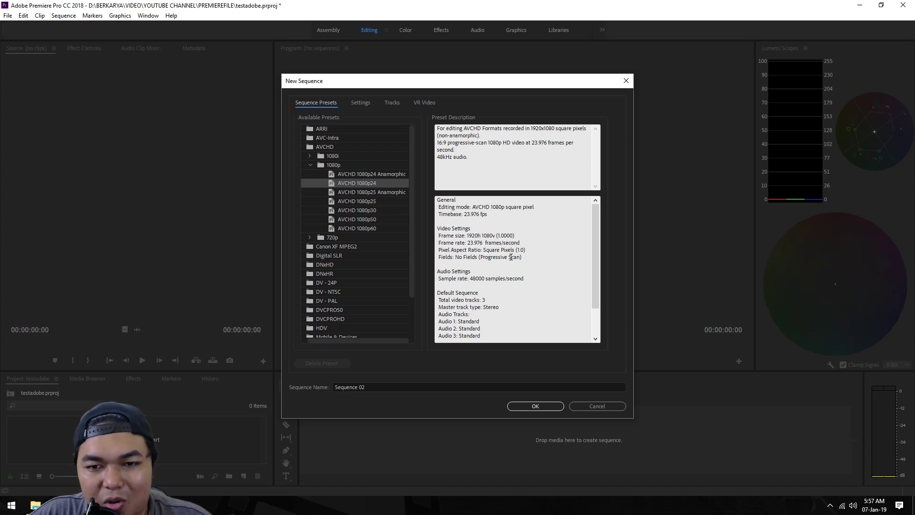
Select the AVCHD 1080p25 preset: 1920x1080 square pixels at 25 fps
left_click_drag(470, 243, 480, 243)
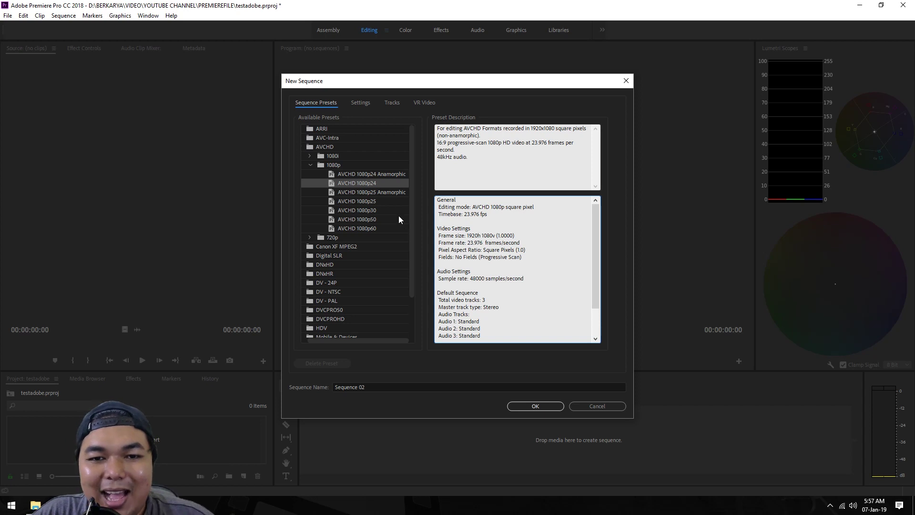
left_click(370, 199)
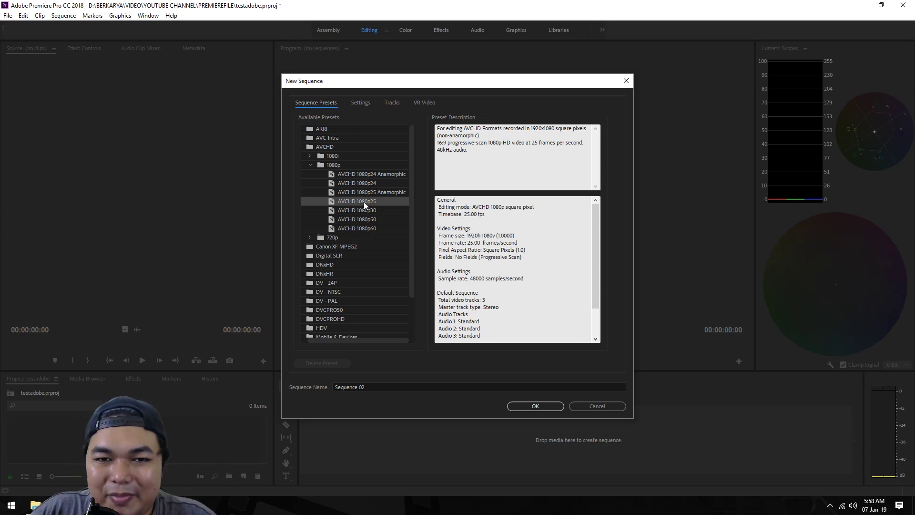
Show the preset's Settings tab and its Timebase list at 25.00 frames/second
left_click(359, 100)
left_click(456, 134)
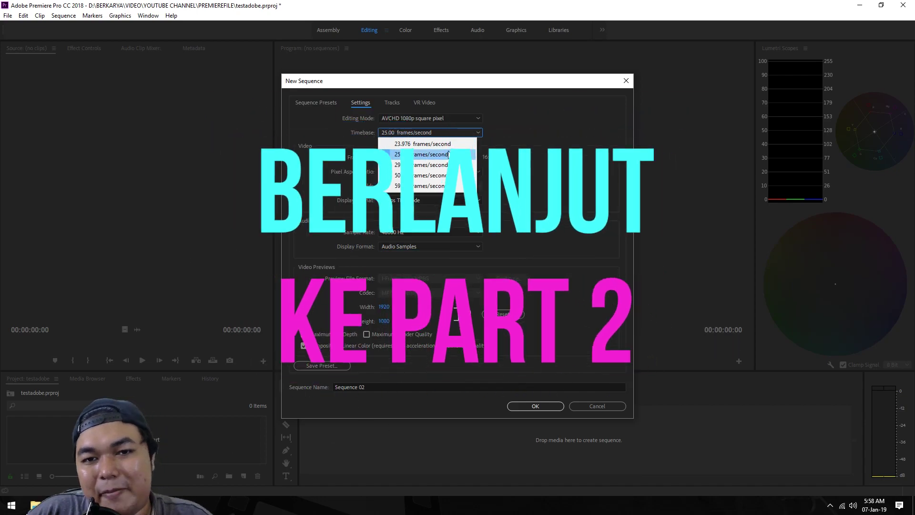